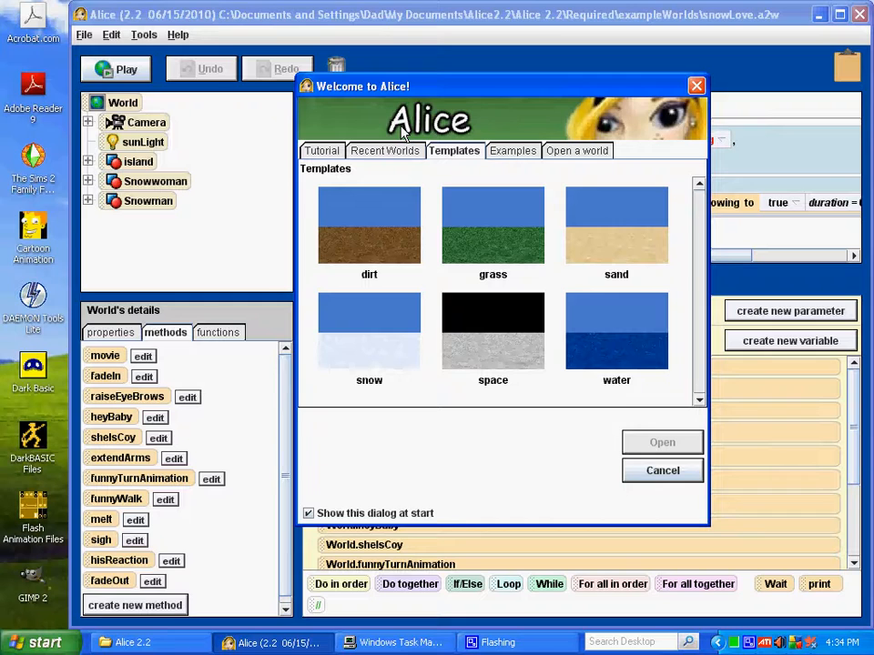
# - Create a new world from the grass template and open the object gallery for adding objects
pyautogui.click(515, 258)
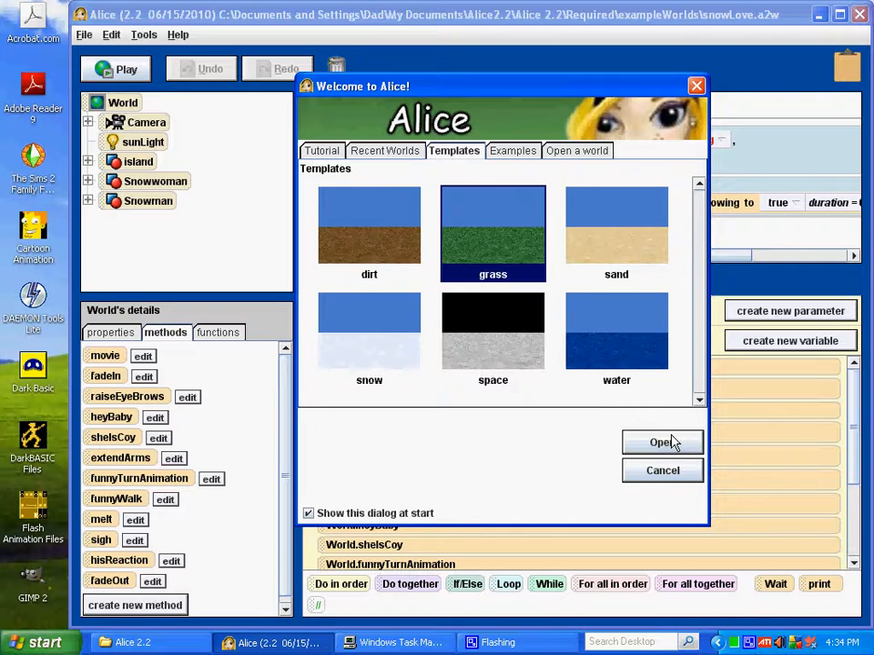
pyautogui.click(661, 443)
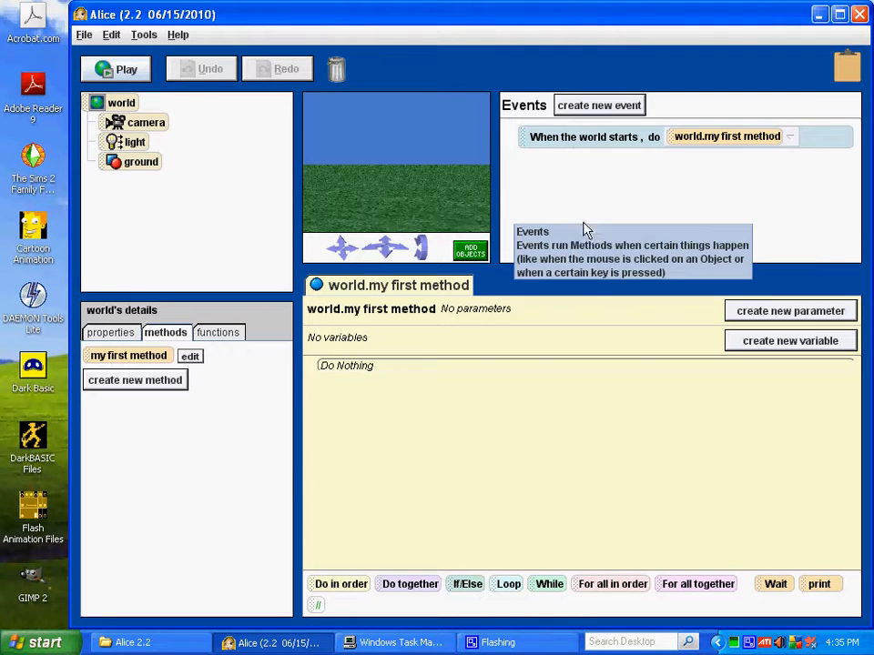
pyautogui.click(472, 253)
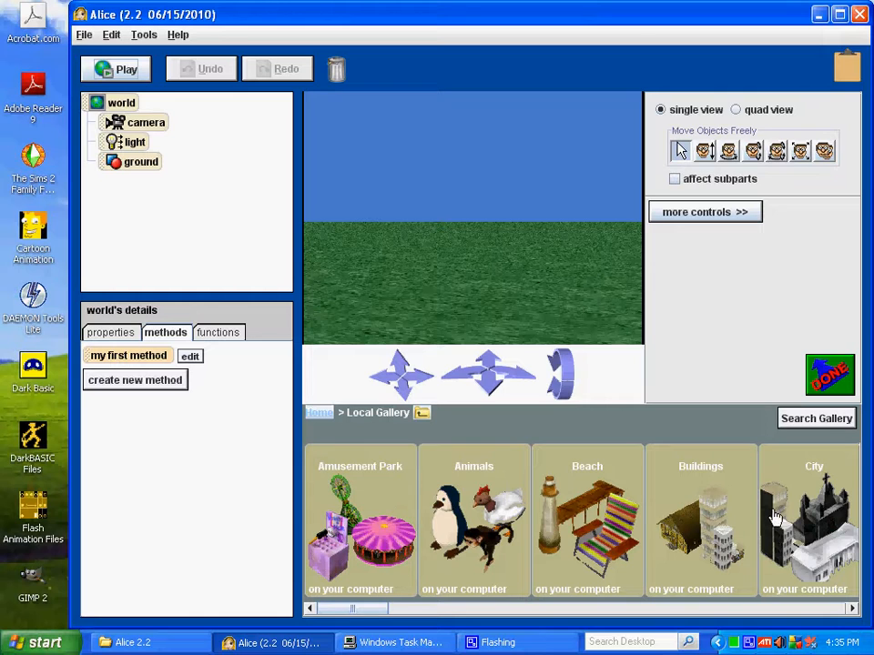
# - Add an instance of the Penguin class from the Animals collection of the local gallery to the world
pyautogui.click(477, 507)
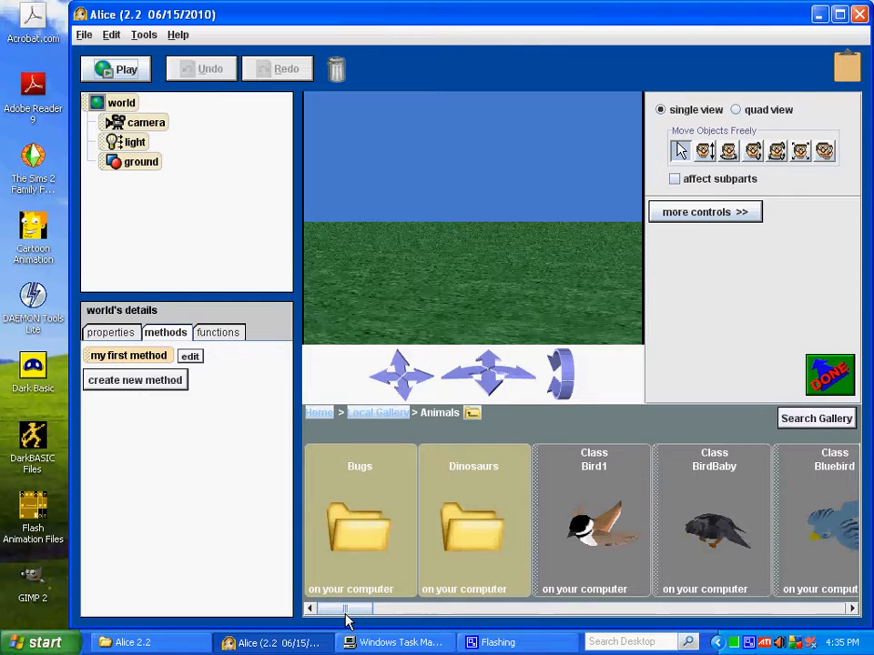
pyautogui.moveTo(346, 617); pyautogui.dragTo(675, 615)
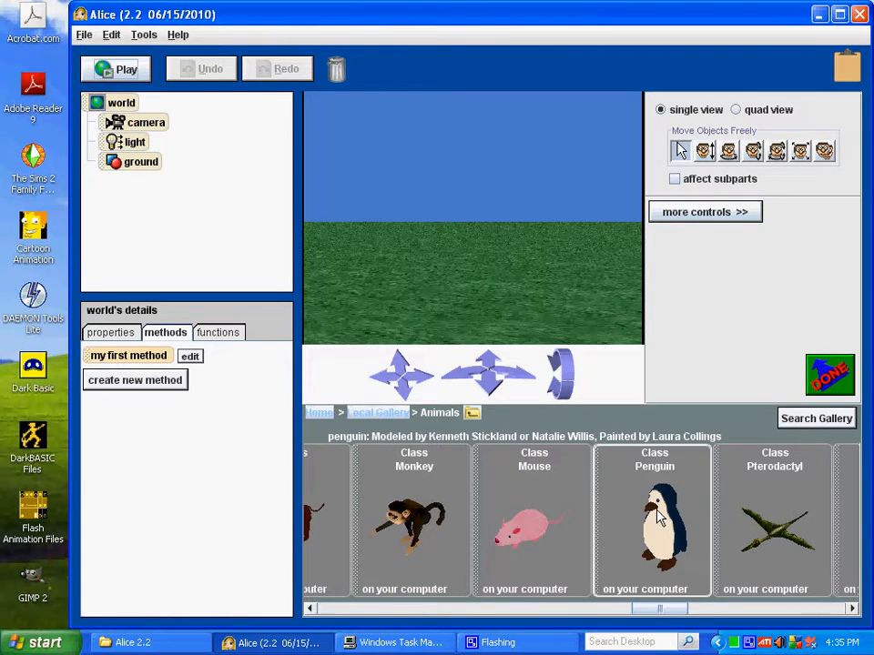
pyautogui.click(652, 515)
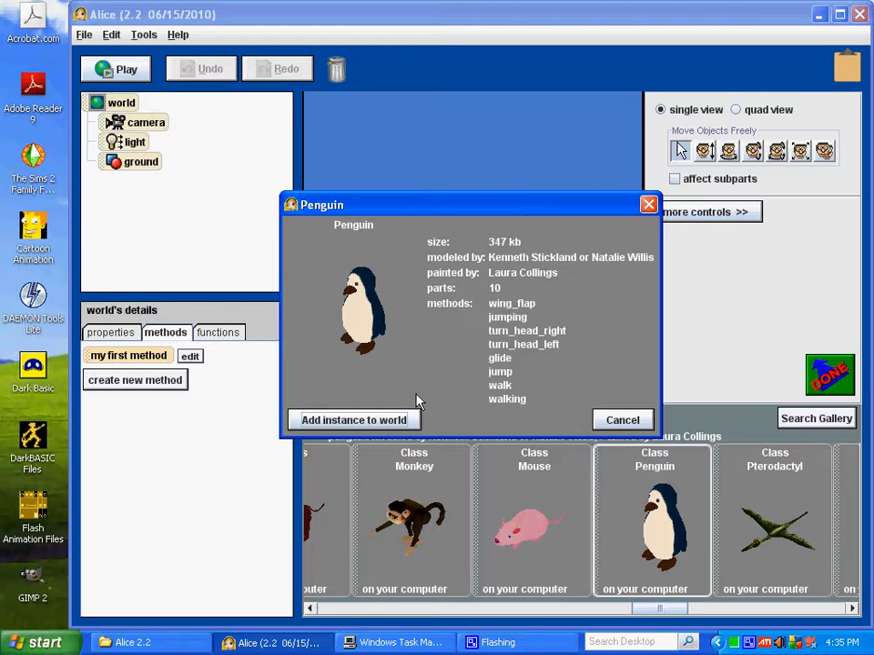
pyautogui.click(301, 420)
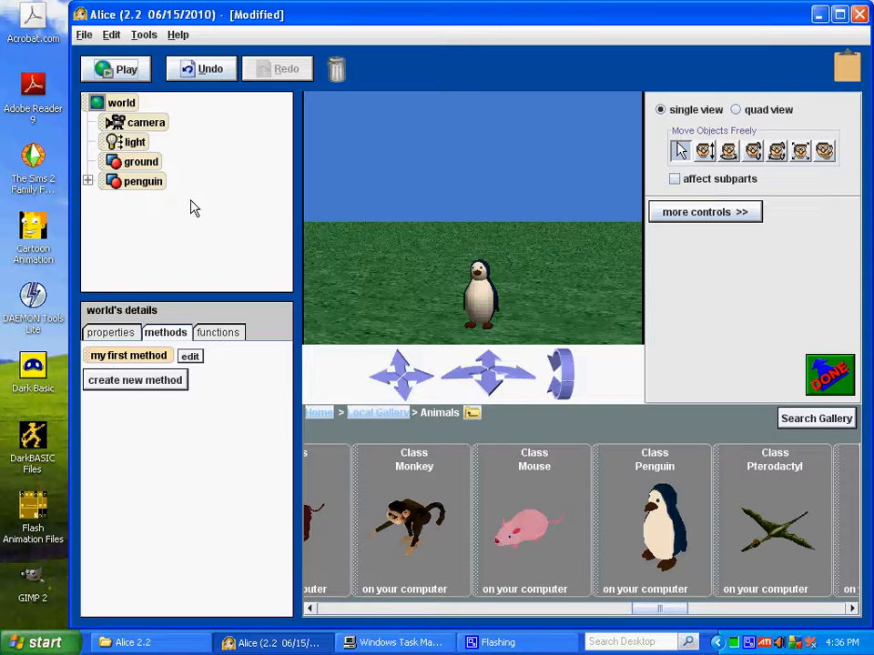
# - Set the penguin's color property to blue
pyautogui.click(134, 186)
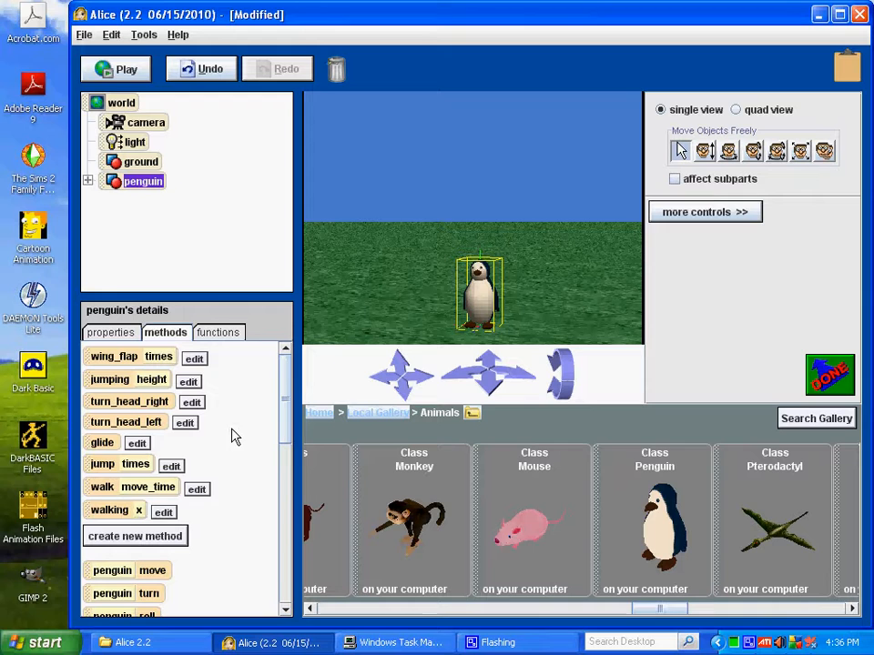
pyautogui.click(112, 333)
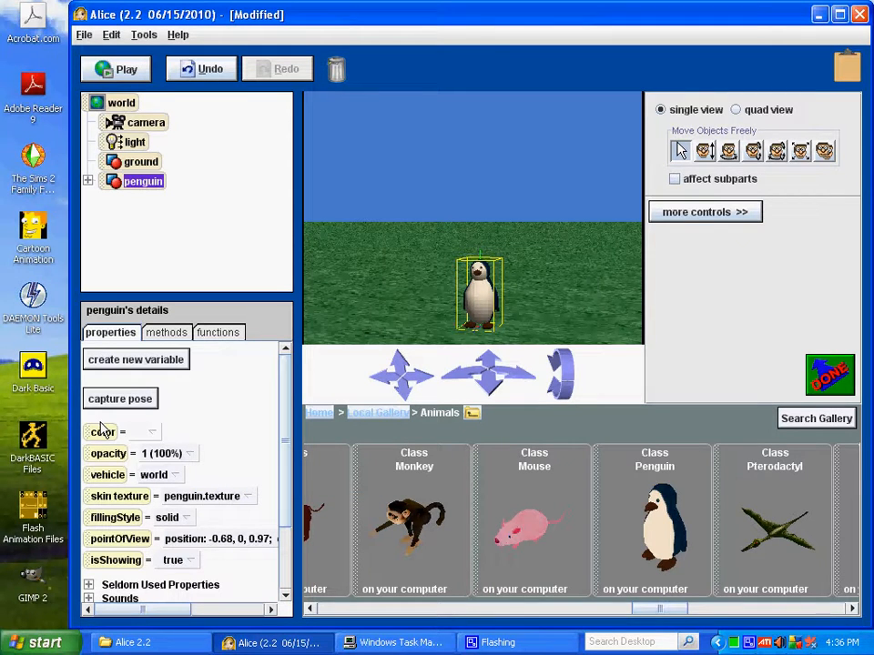
pyautogui.click(146, 434)
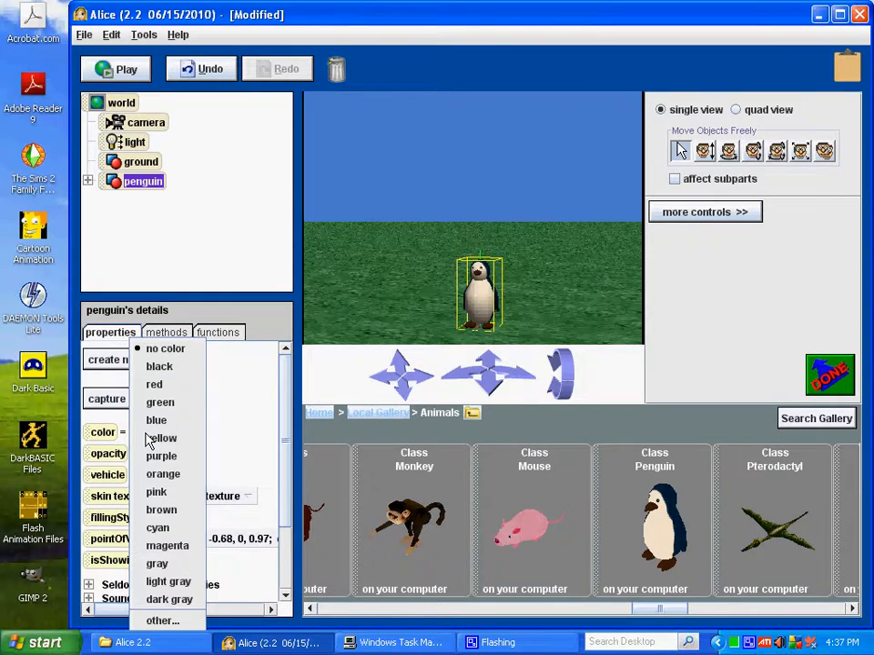
pyautogui.click(158, 421)
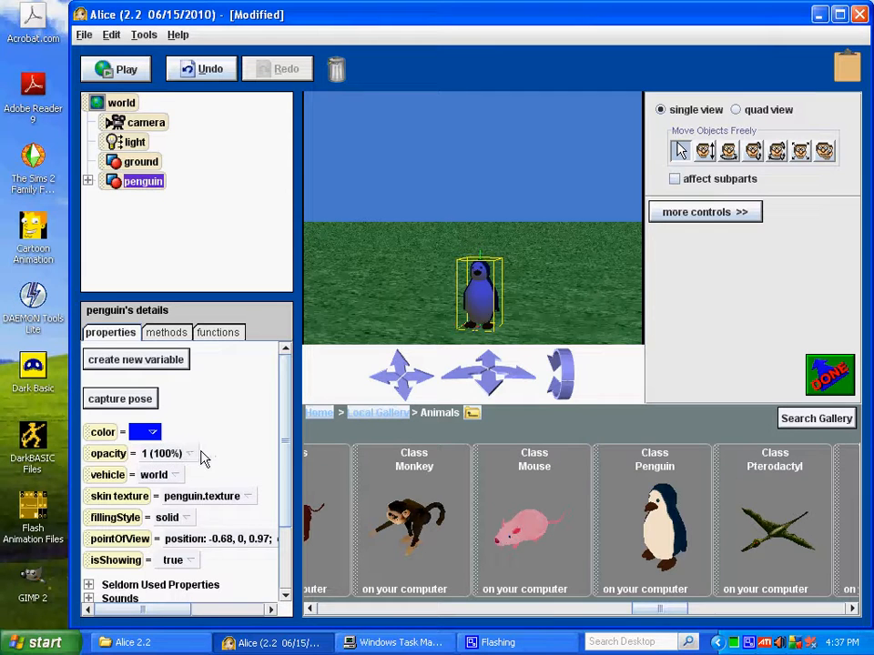
# - Try the penguin at 0.5 (50%) opacity and restore it to 1 (100%, fully opaque)
pyautogui.click(170, 460)
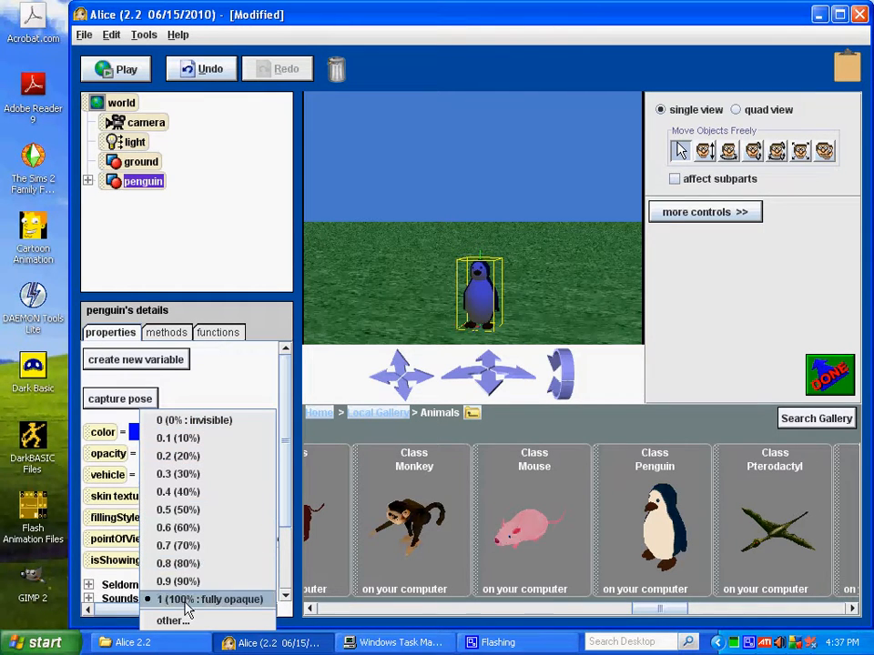
pyautogui.click(185, 515)
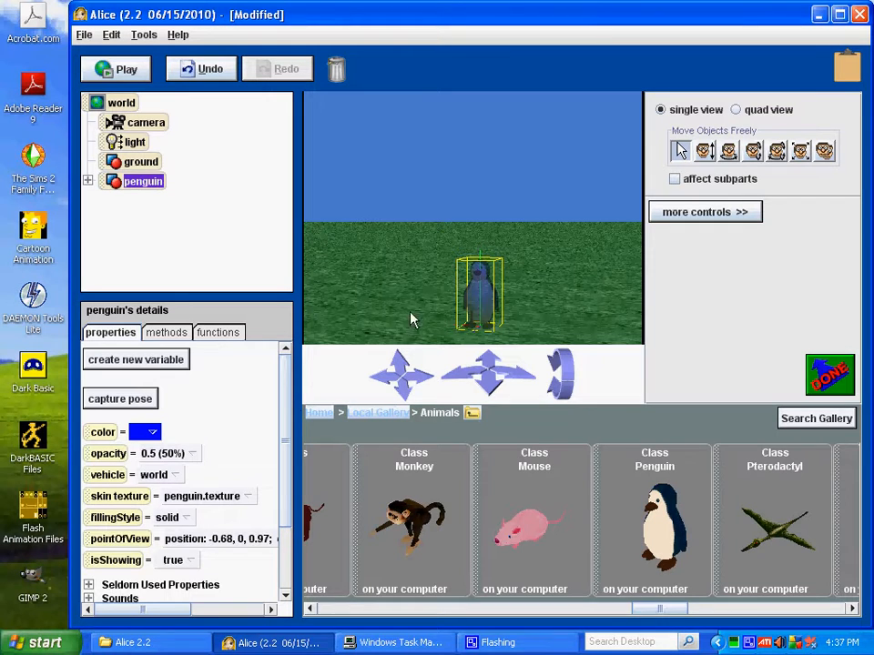
pyautogui.click(162, 455)
pyautogui.click(189, 581)
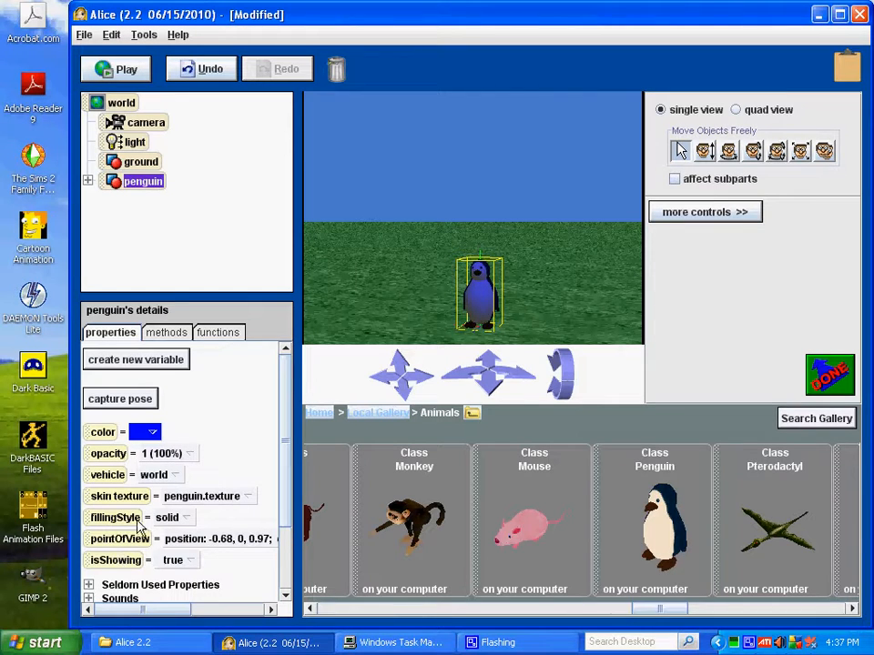
# - Try the wireframe and points filling styles on the penguin and return it to solid
pyautogui.click(186, 519)
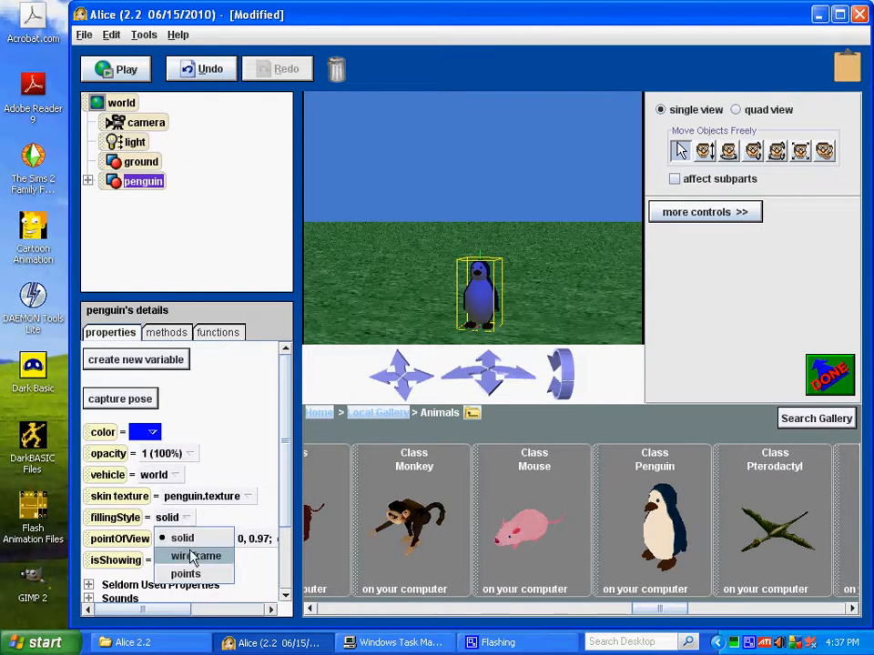
pyautogui.click(193, 555)
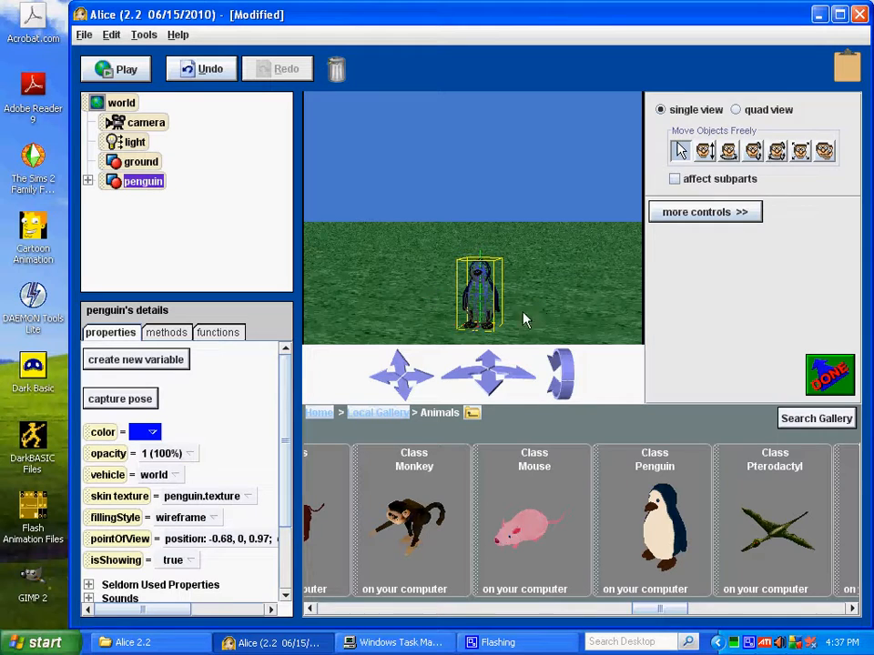
pyautogui.click(202, 521)
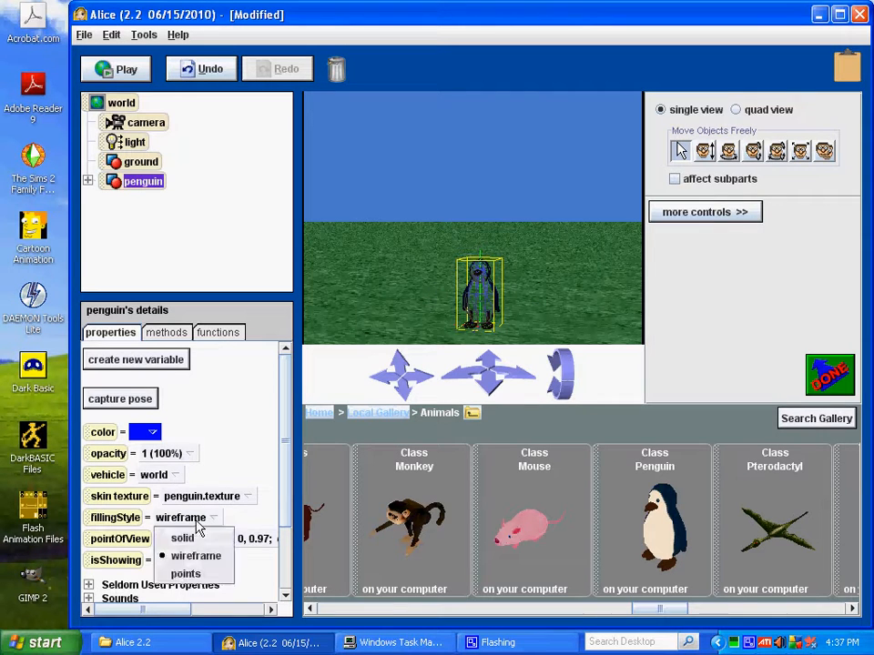
pyautogui.click(189, 573)
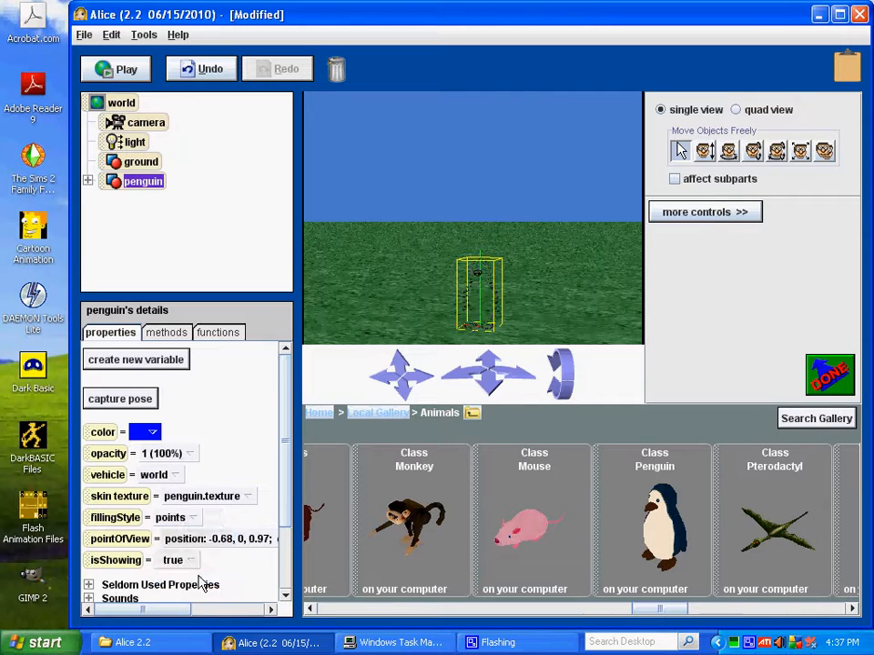
pyautogui.click(173, 518)
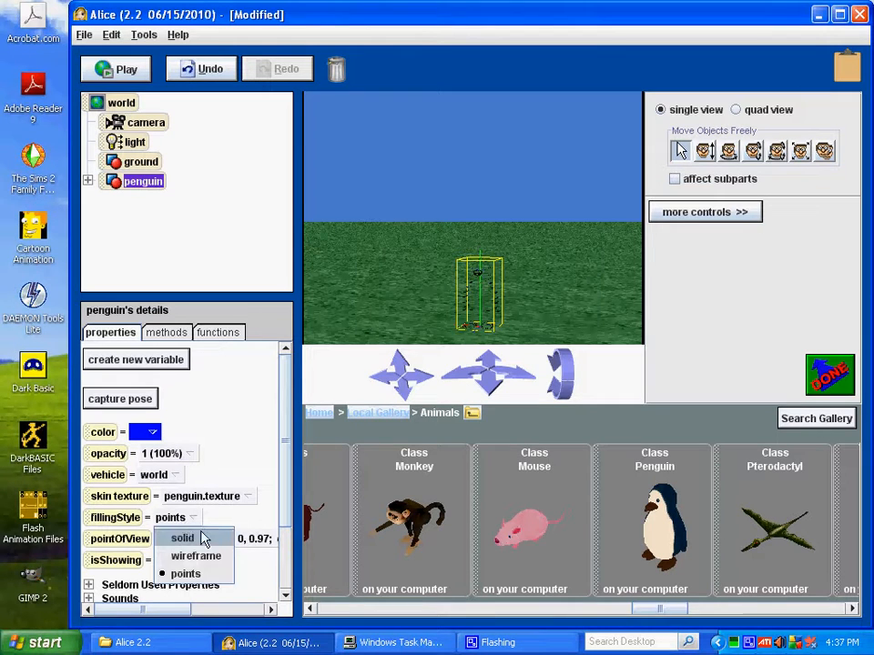
pyautogui.click(202, 539)
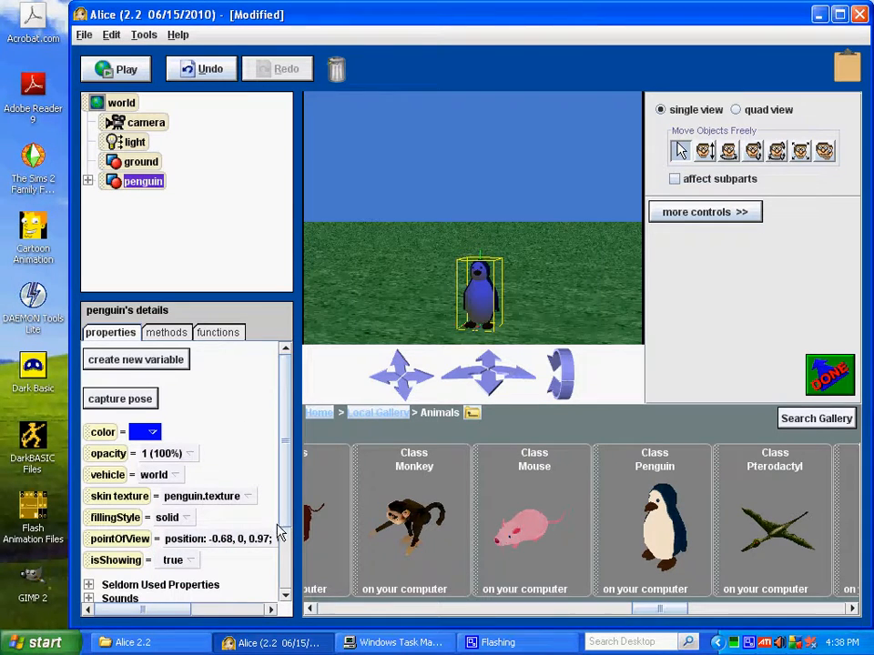
# - Examine the penguin's point of view choices and look through the rest of its properties without changing them
pyautogui.moveTo(169, 612); pyautogui.dragTo(150, 619)
pyautogui.click(242, 542)
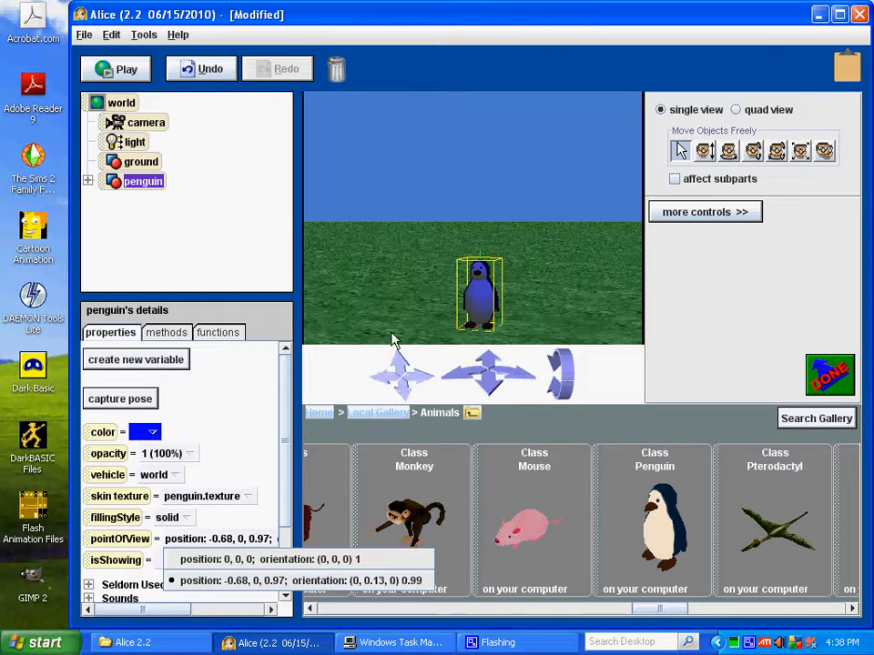
pyautogui.click(486, 297)
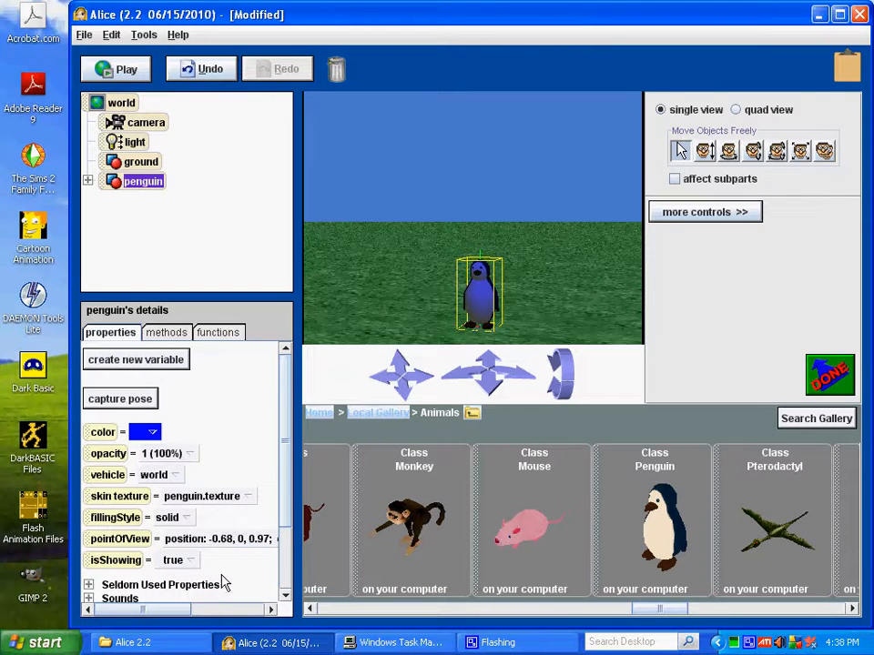
pyautogui.scroll(-1, 257, 563)
pyautogui.scroll(-2, 229, 545)
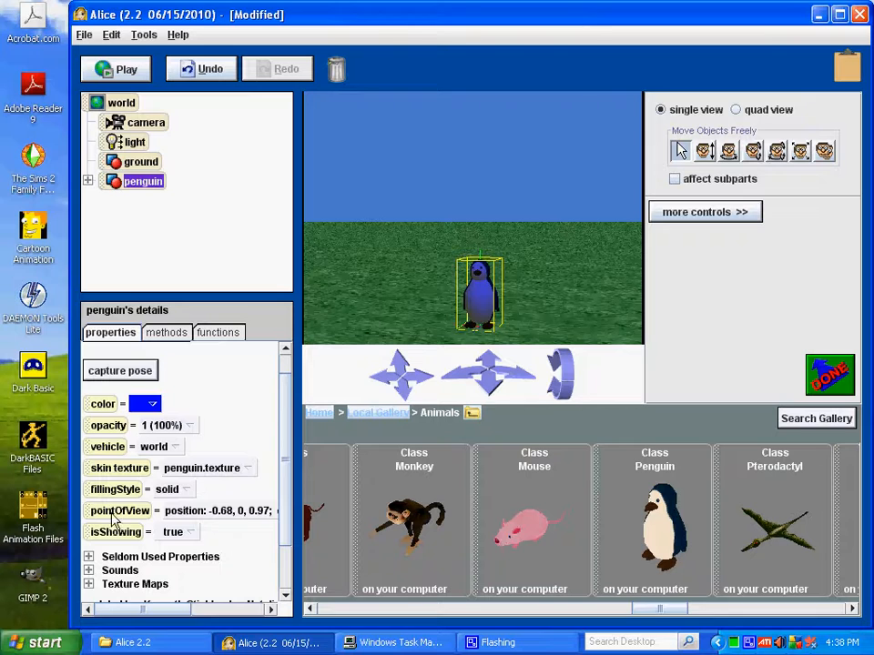
pyautogui.scroll(-2, 250, 548)
pyautogui.scroll(5, 224, 557)
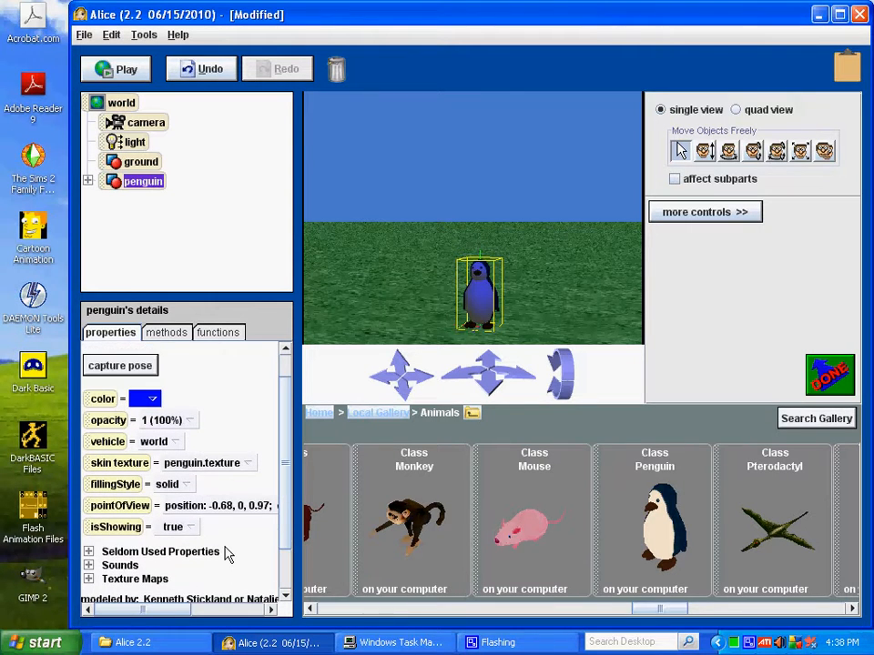
pyautogui.scroll(1, 243, 445)
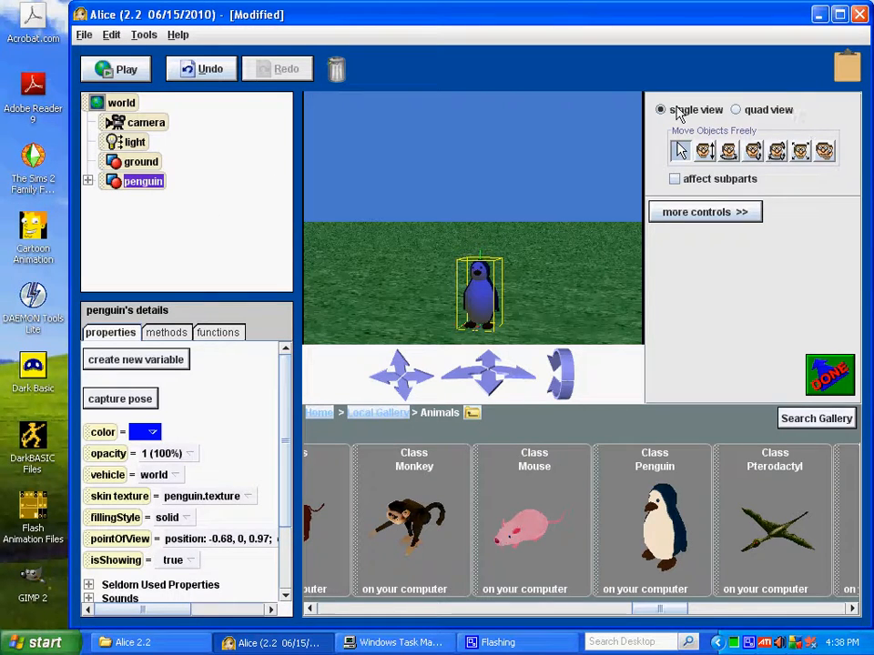
# - View the penguin's scene in quad view and return to single view
pyautogui.click(736, 113)
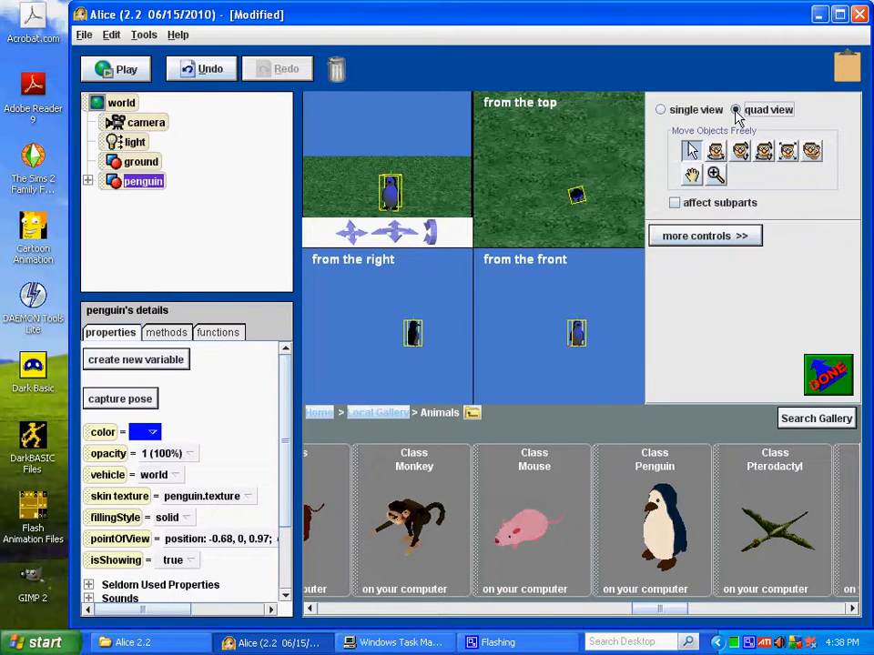
pyautogui.click(662, 110)
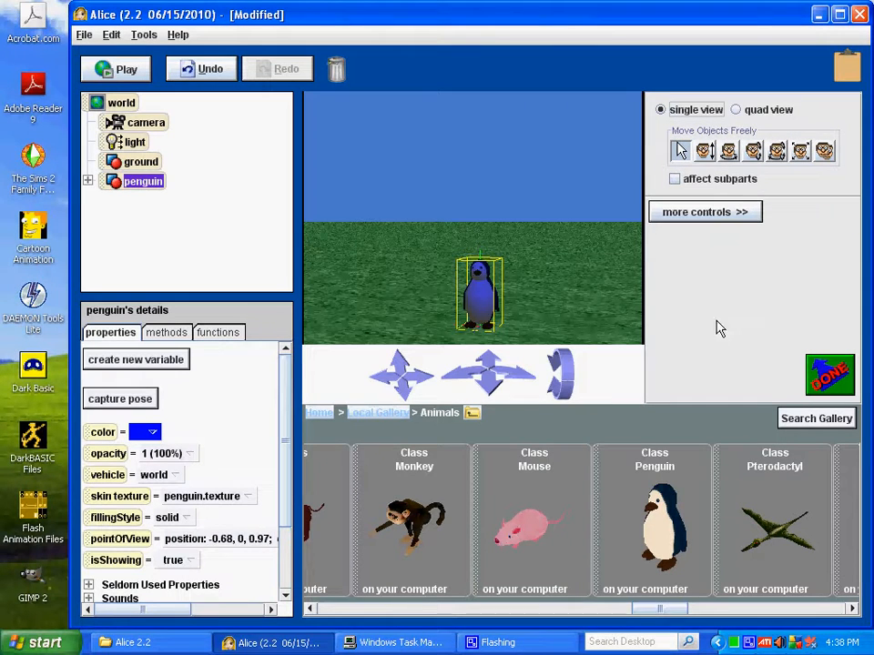